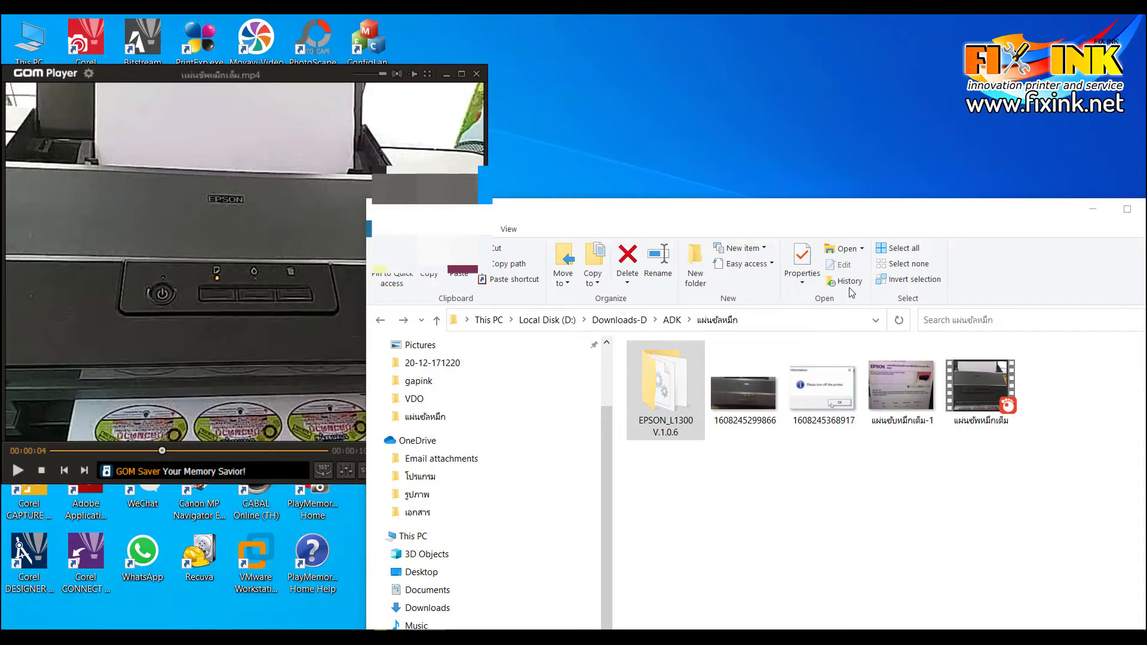
Replay the printer video from the beginning, pause it, and view the waste ink pad error picture แผ่นซับหมึกเต็ม-1.
left_click(159, 208)
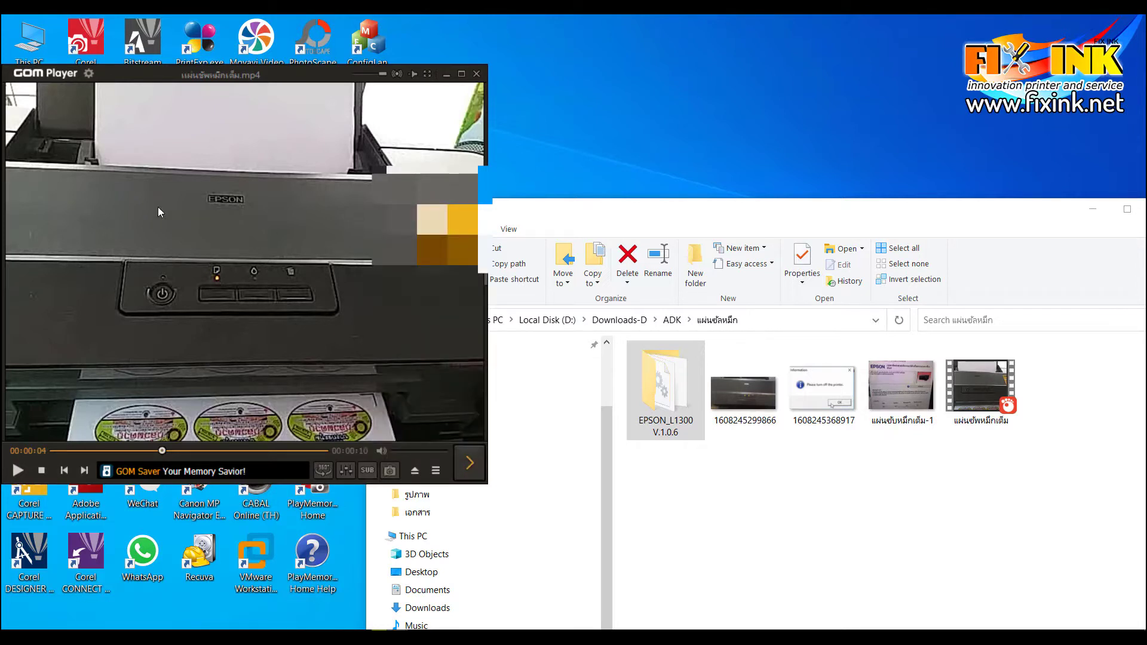
key("space")
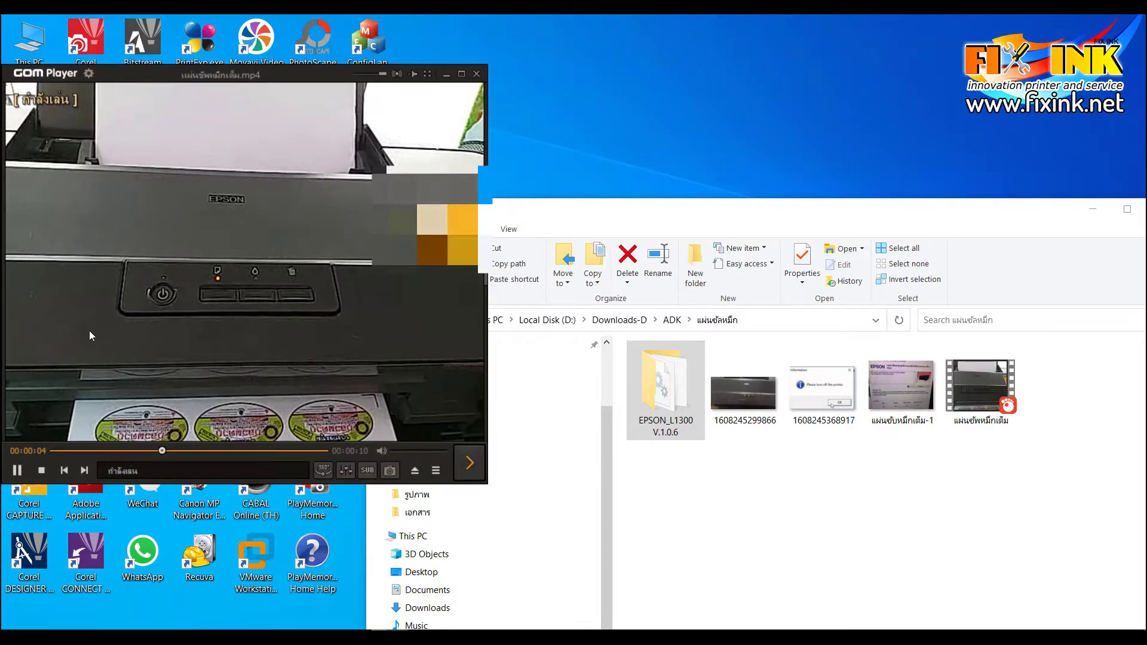
left_click(68, 451)
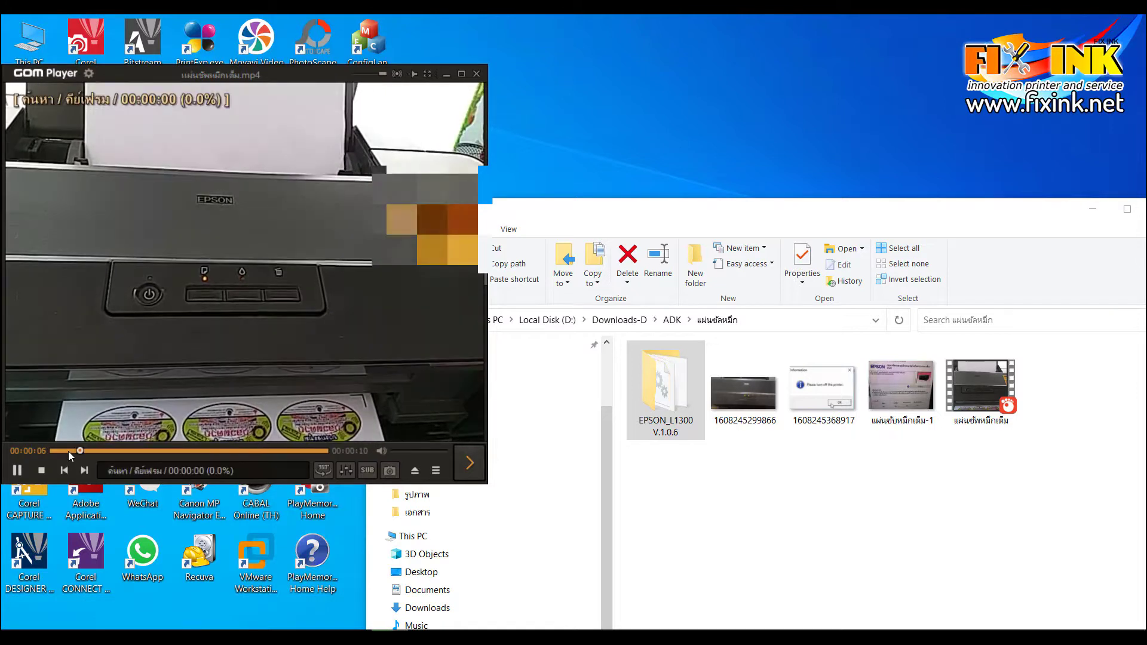
left_click(16, 472)
double_click(898, 404)
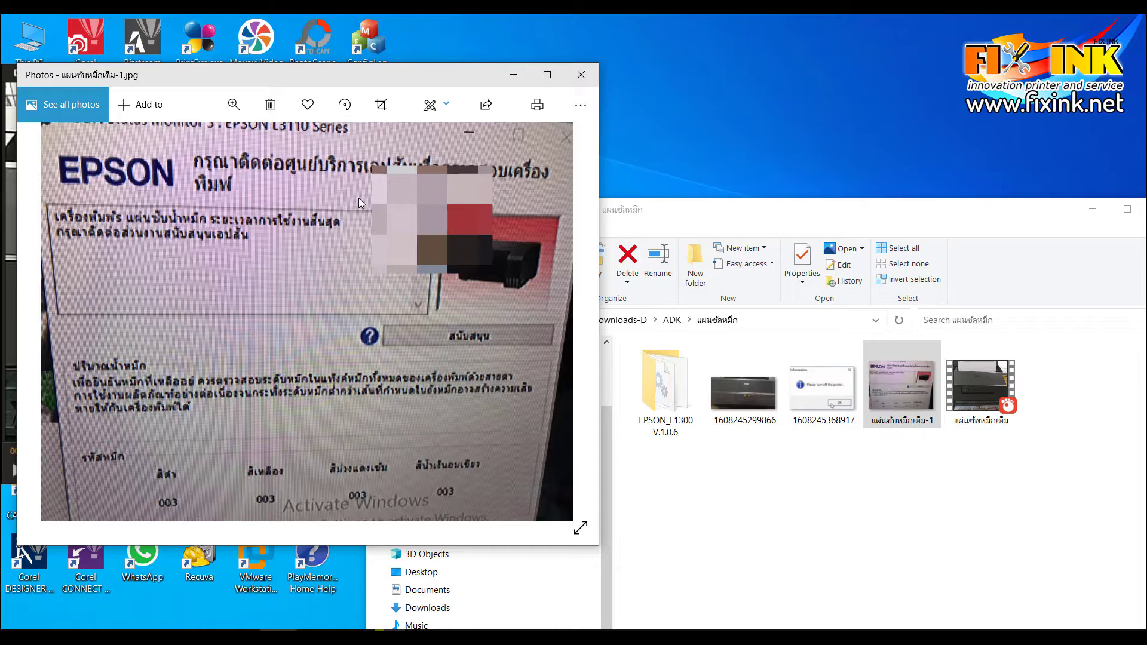
left_click(579, 75)
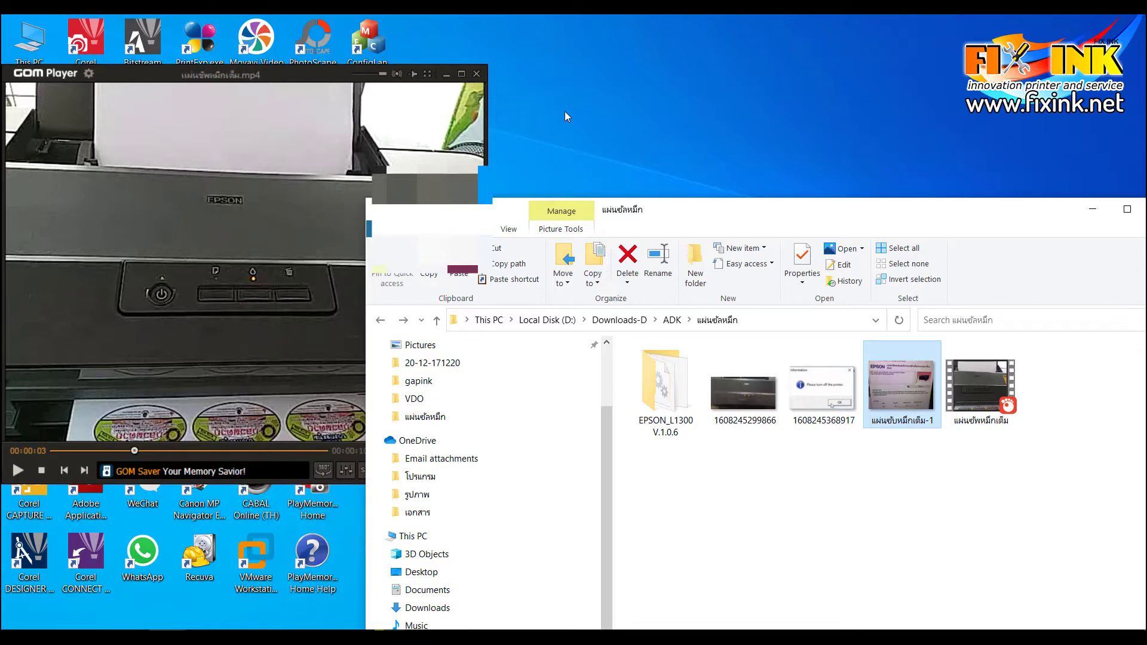
Launch AdjProg_L1300 from the EPSON_L1300 V.1.0.6 folder and open its port selection.
double_click(663, 399)
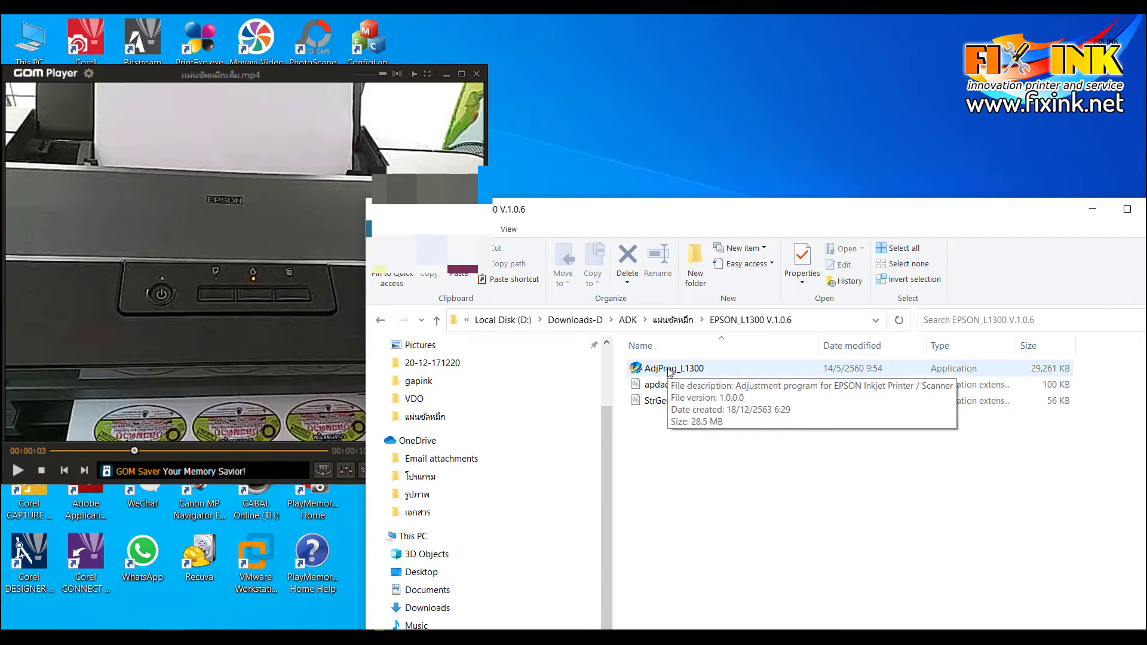
double_click(669, 370)
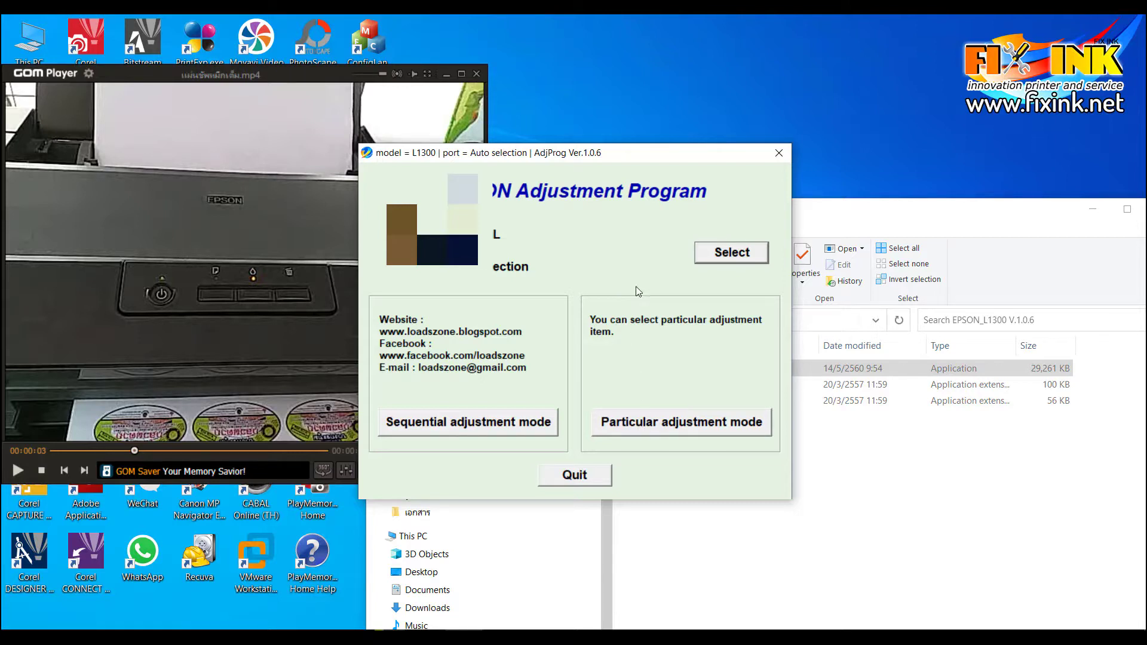
left_click(712, 257)
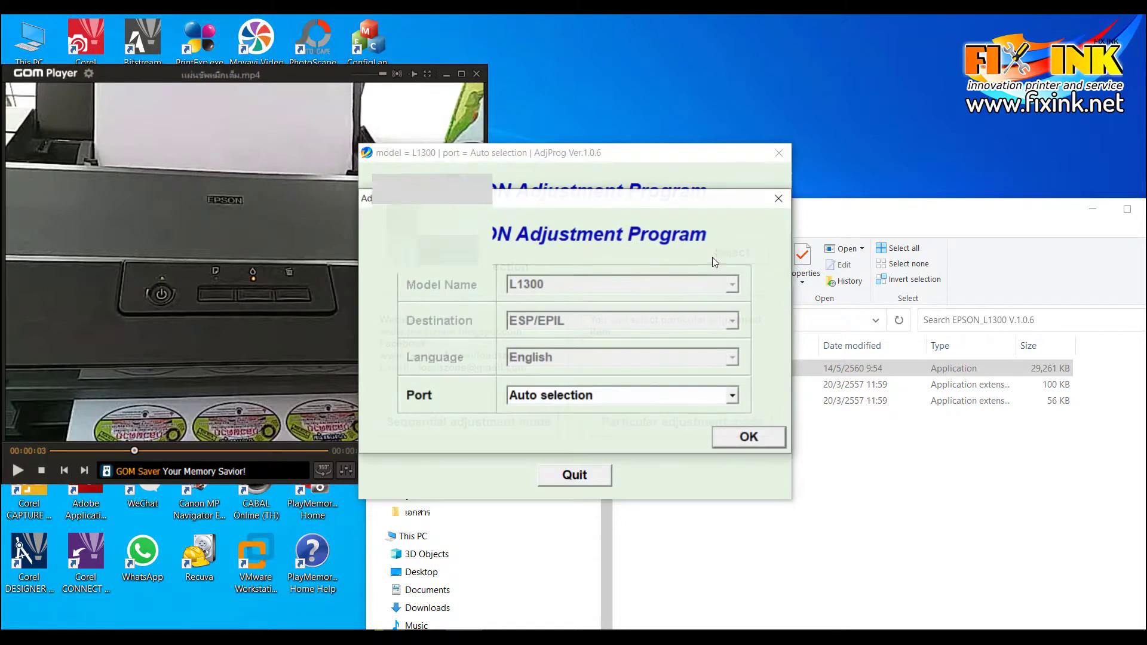
left_click(725, 397)
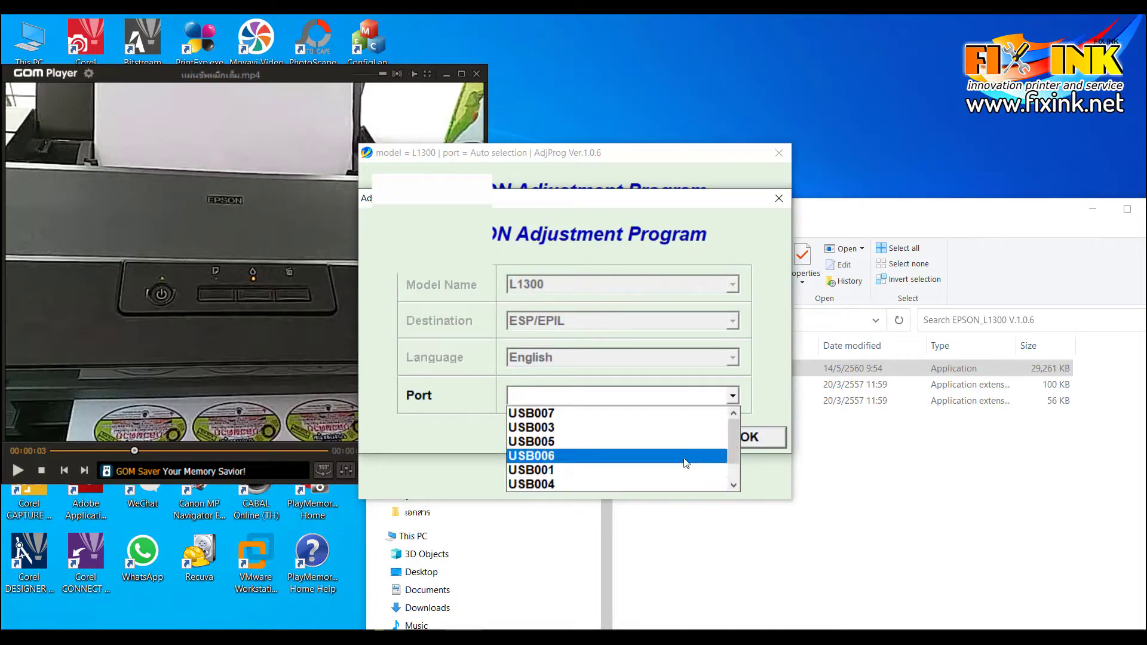
left_click(704, 413)
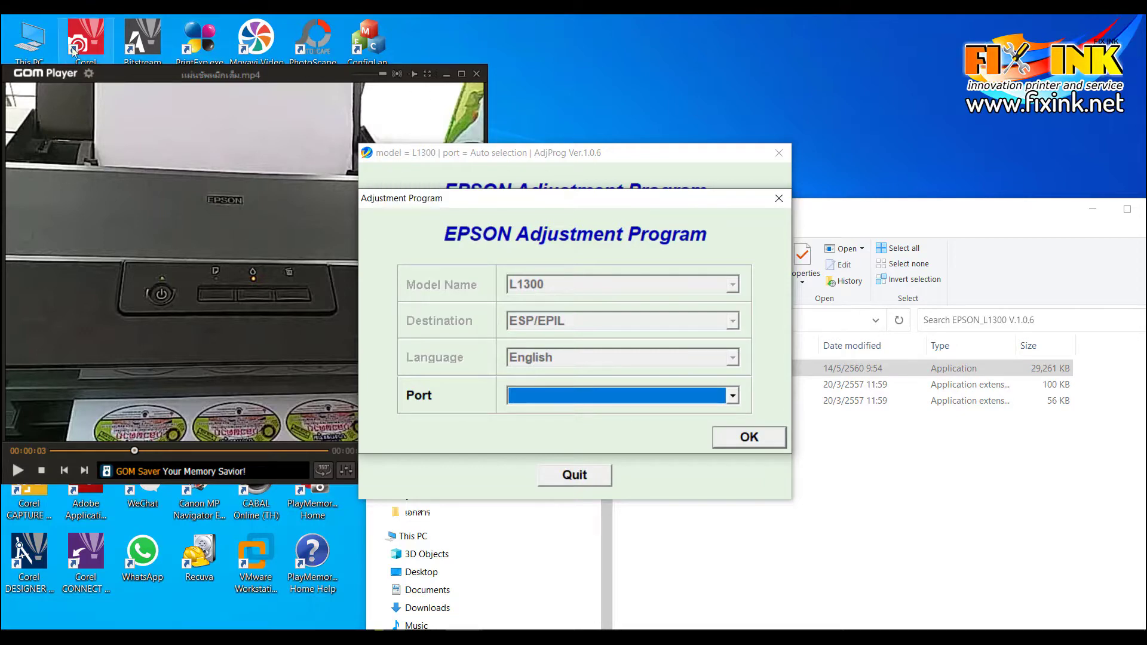
Switch to the Windows Control Panel and open Devices and Printers.
left_click(43, 41)
double_click(43, 41)
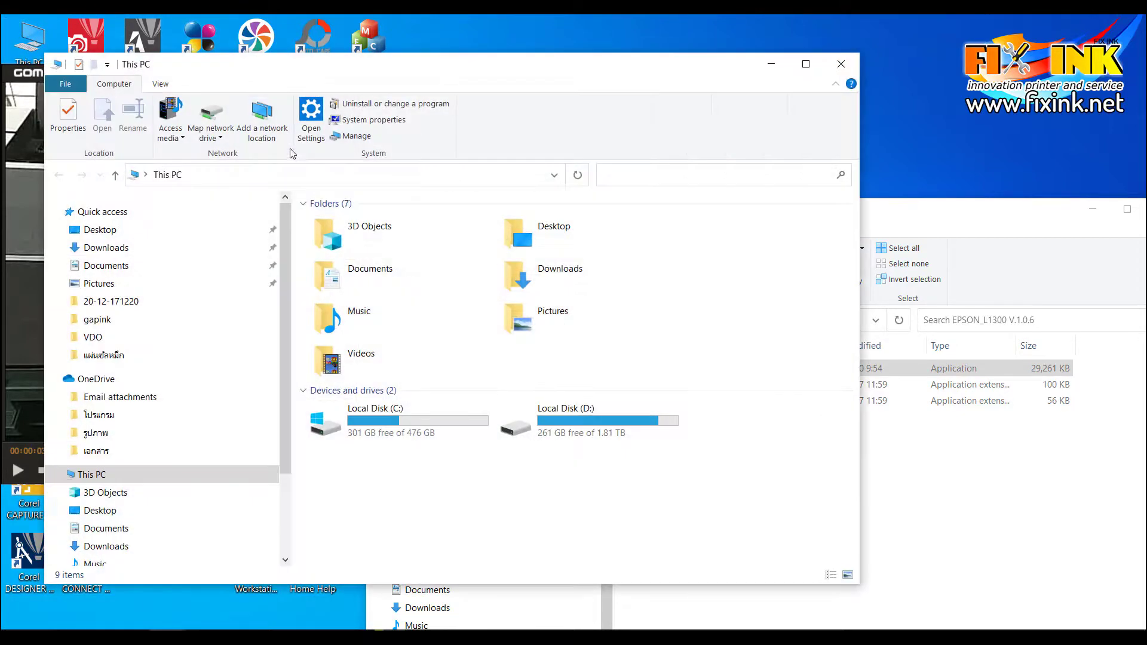
left_click(145, 175)
left_click(204, 246)
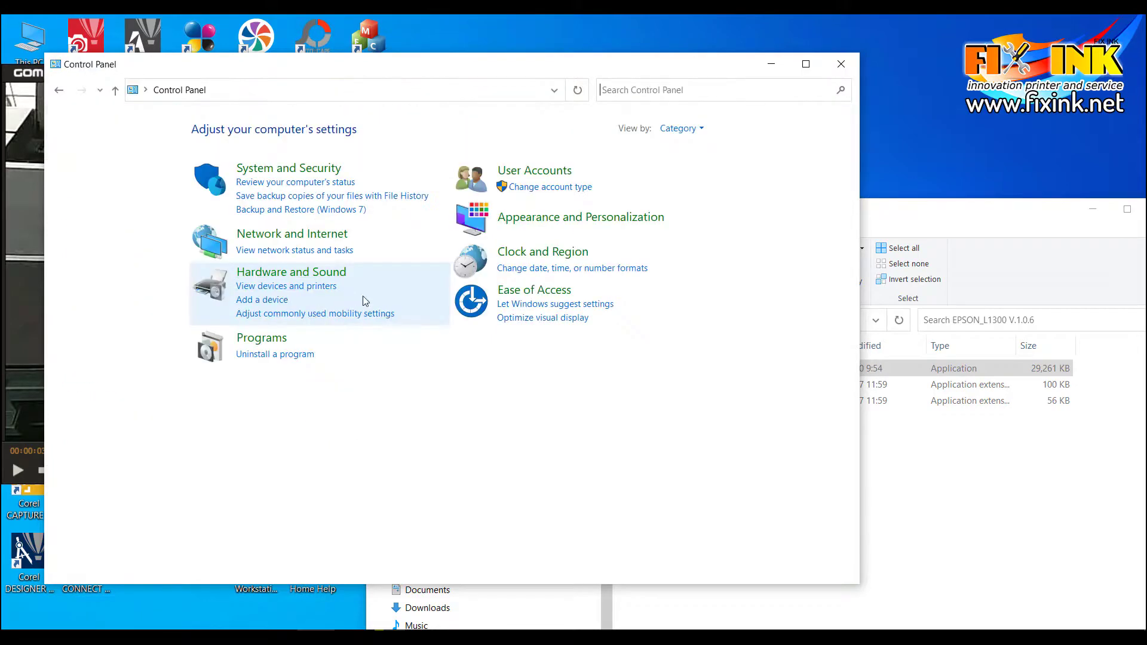
left_click(303, 290)
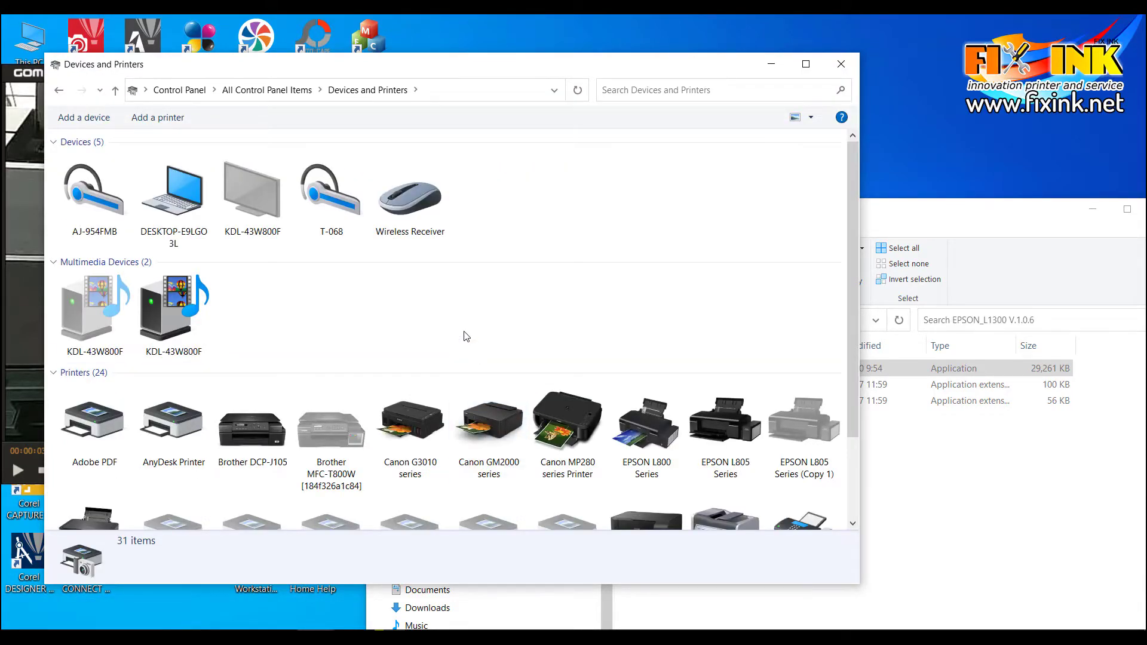
Check which port EPSON L1800 Series (Copy 3) uses in its printer properties, leaving the settings unaltered.
scroll(466, 337, "down", 3)
left_click(409, 358)
right_click(410, 353)
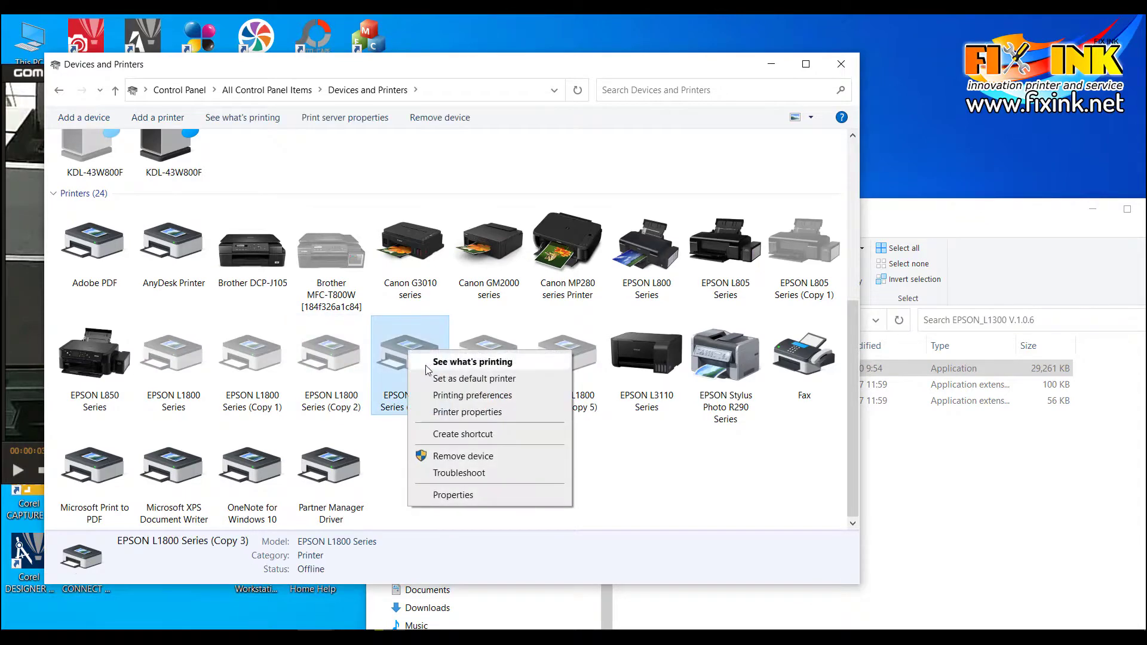
left_click(459, 412)
left_click(656, 259)
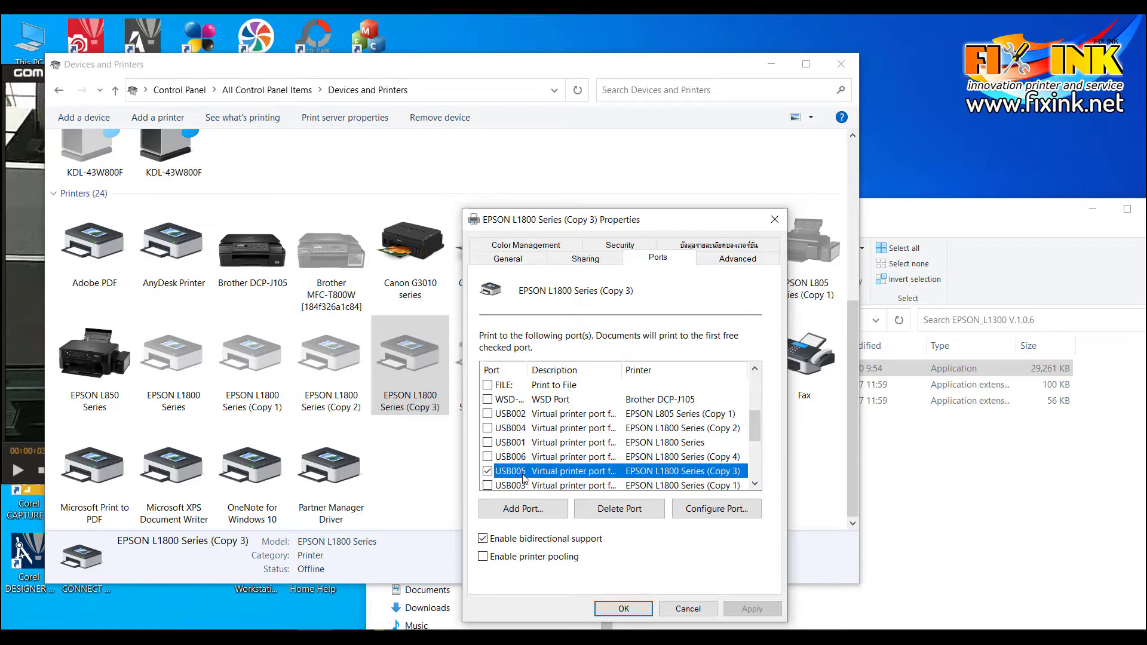
left_click(676, 609)
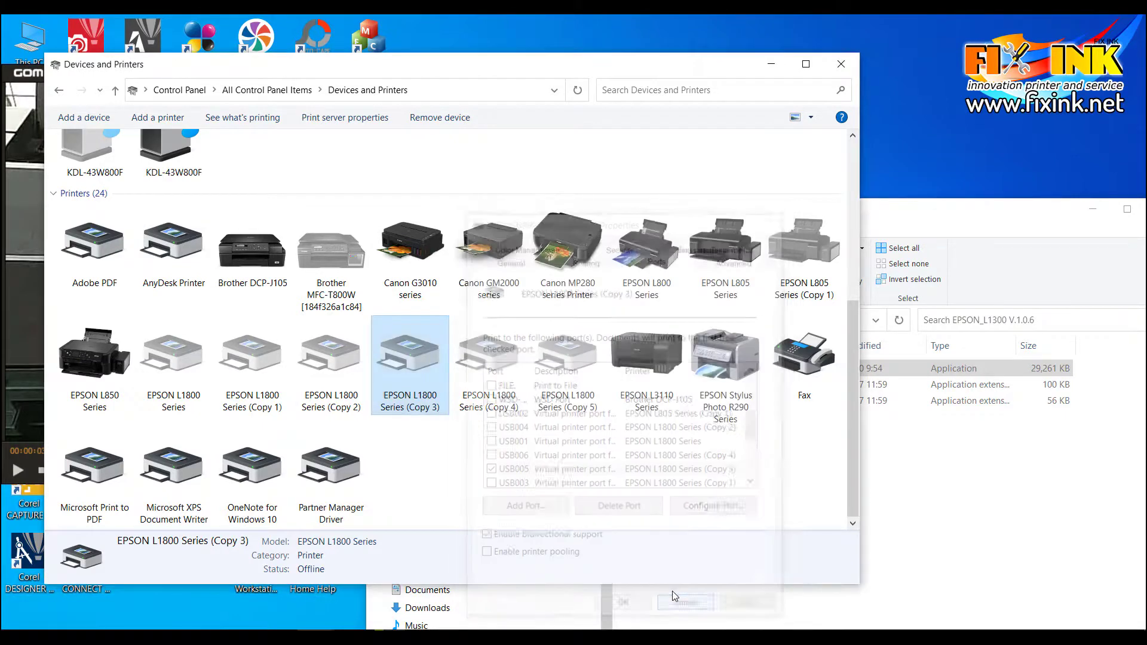
left_click(767, 69)
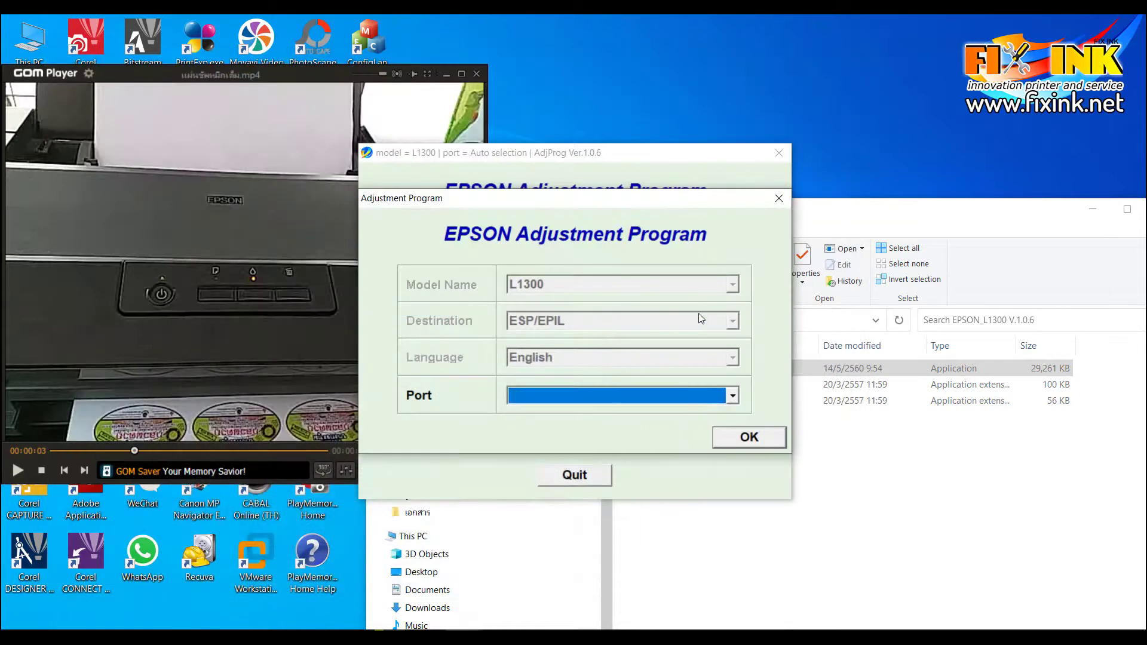
Set the Adjustment Program's port to USB005 and apply the selection.
left_click(731, 396)
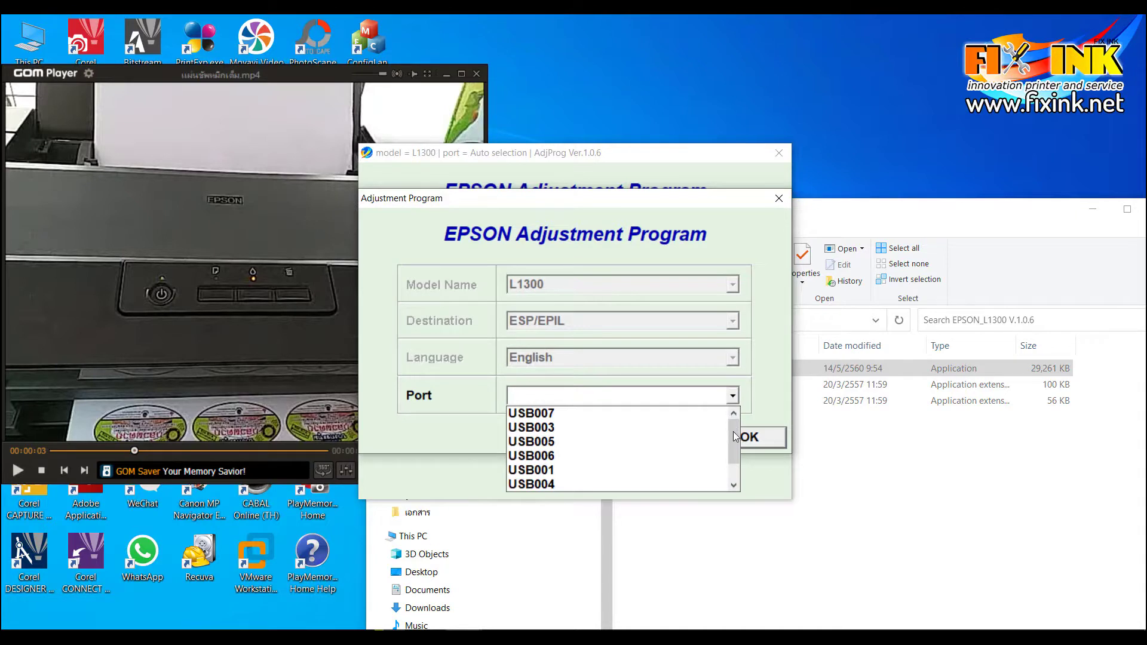
mouse_move(733, 431)
left_mouse_down()
mouse_move(732, 482)
mouse_move(729, 436)
left_mouse_up()
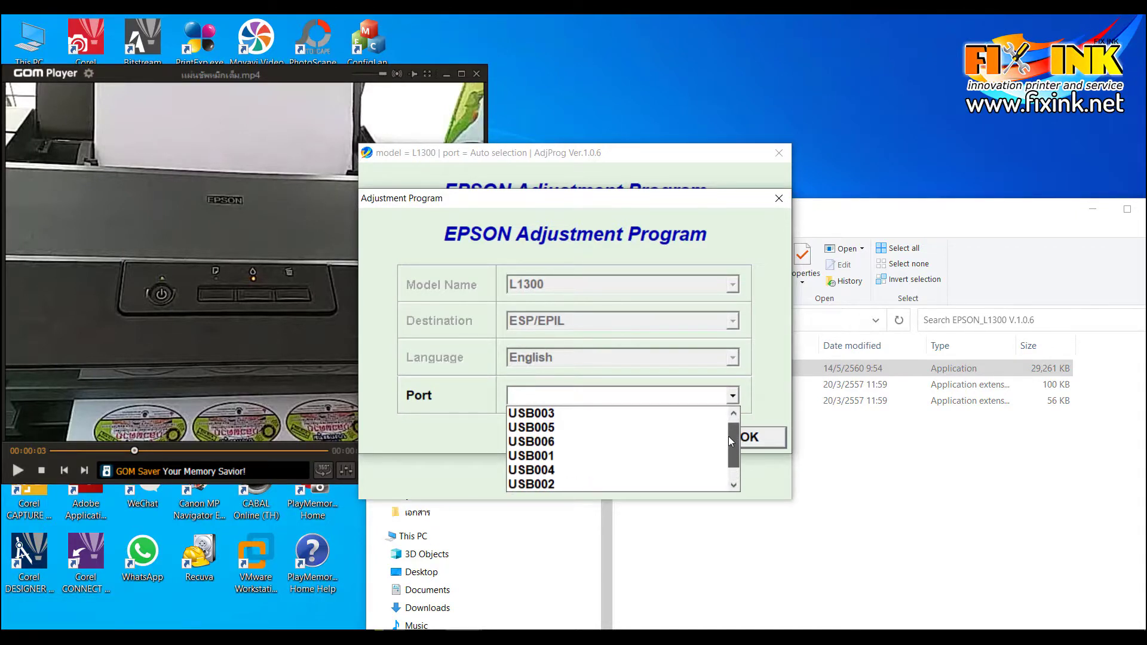
left_click(643, 433)
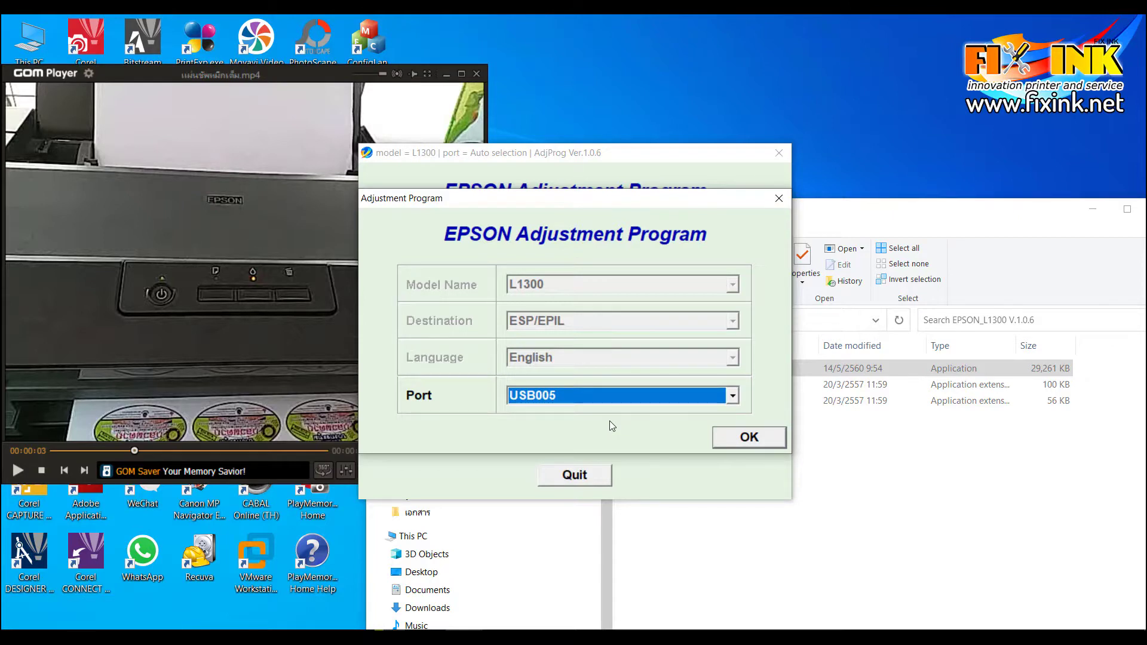
left_click(735, 443)
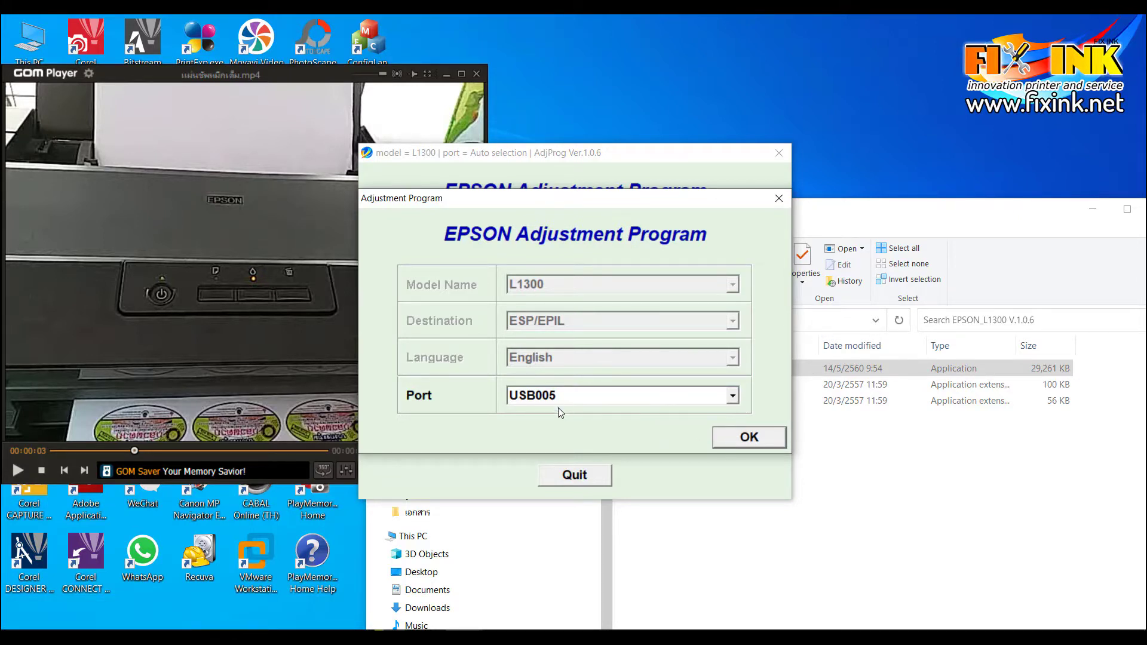
left_click(734, 441)
Enter the particular adjustment mode and open the Waste ink pad counter maintenance item.
left_click(659, 434)
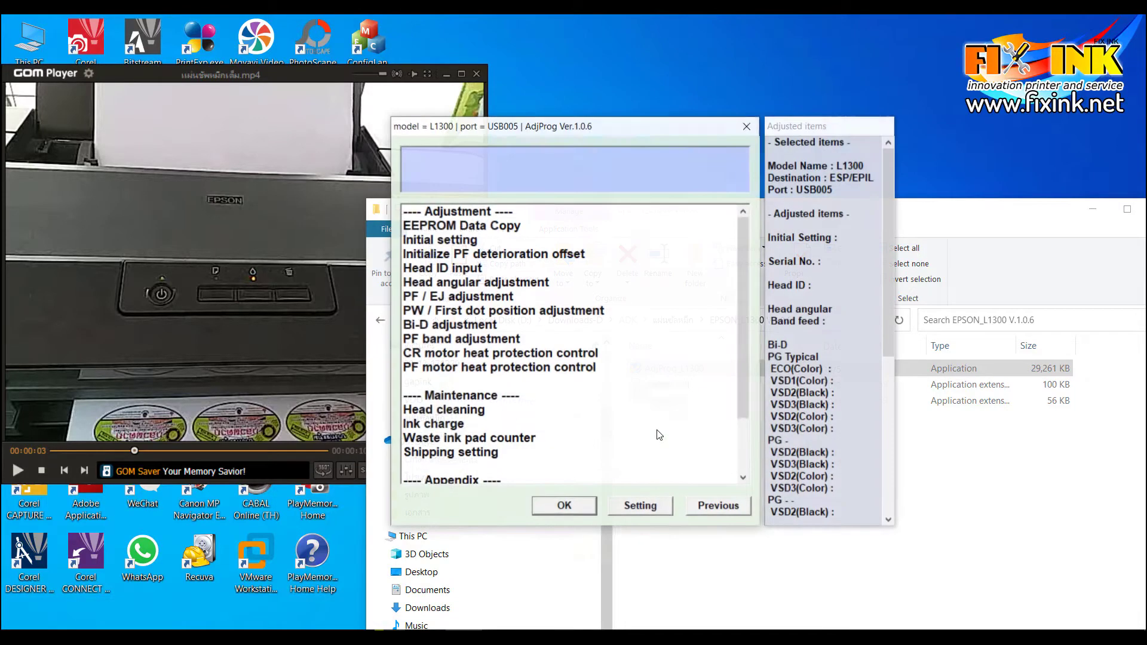
left_click(486, 441)
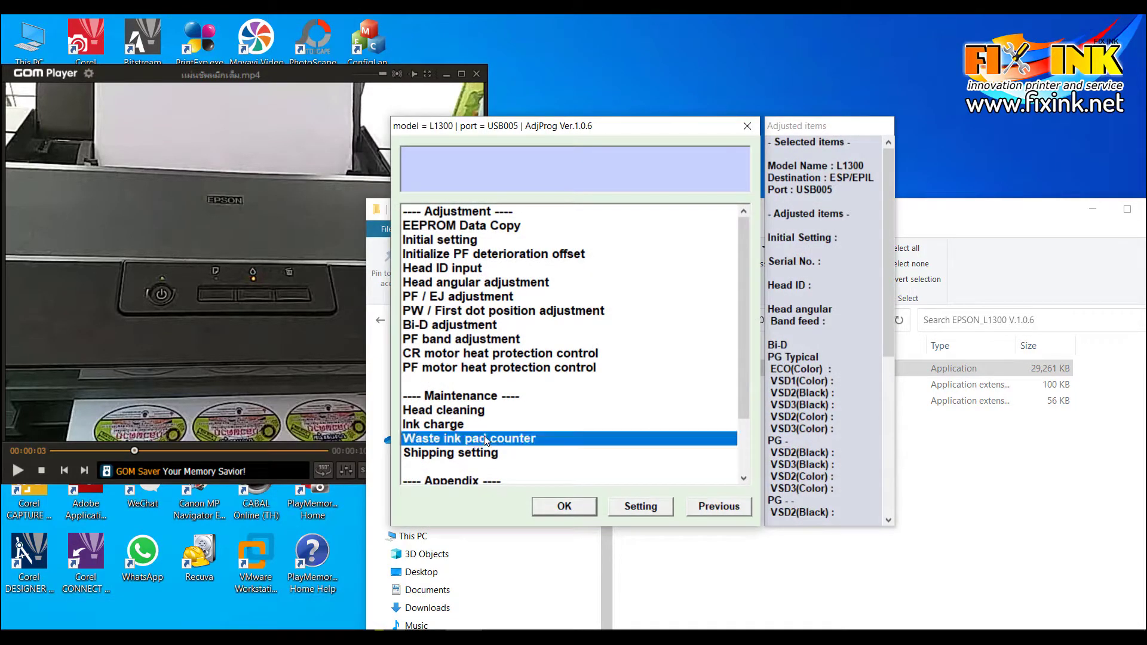
double_click(485, 439)
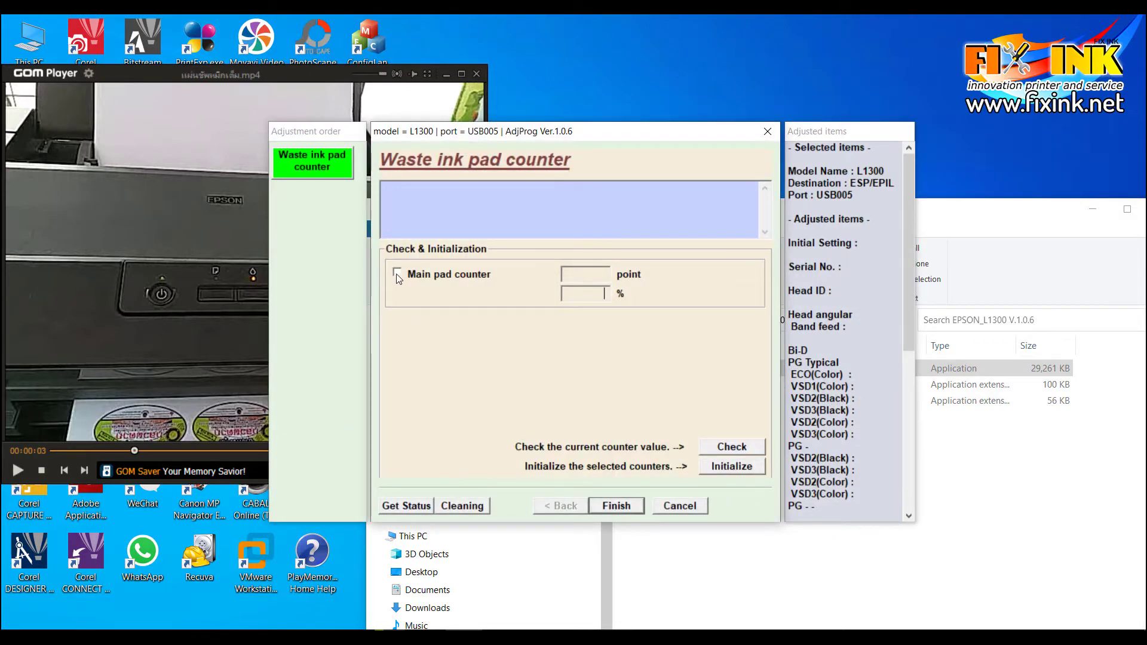
Select the Main pad counter and try to initialize it.
left_click(396, 274)
left_click(735, 467)
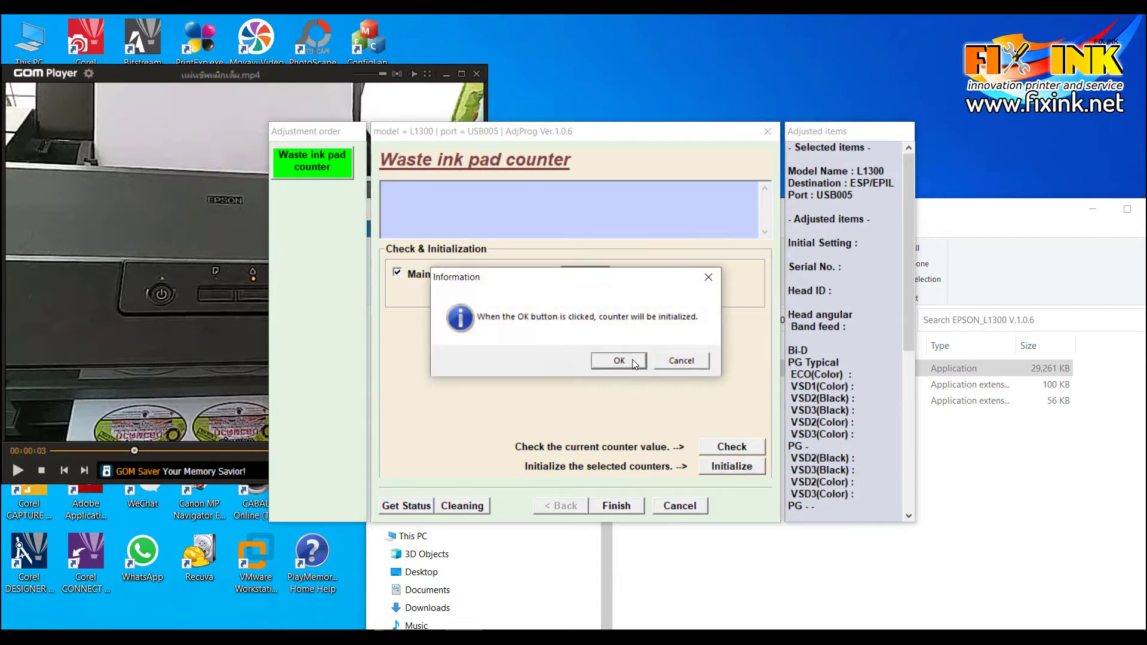
left_click(635, 364)
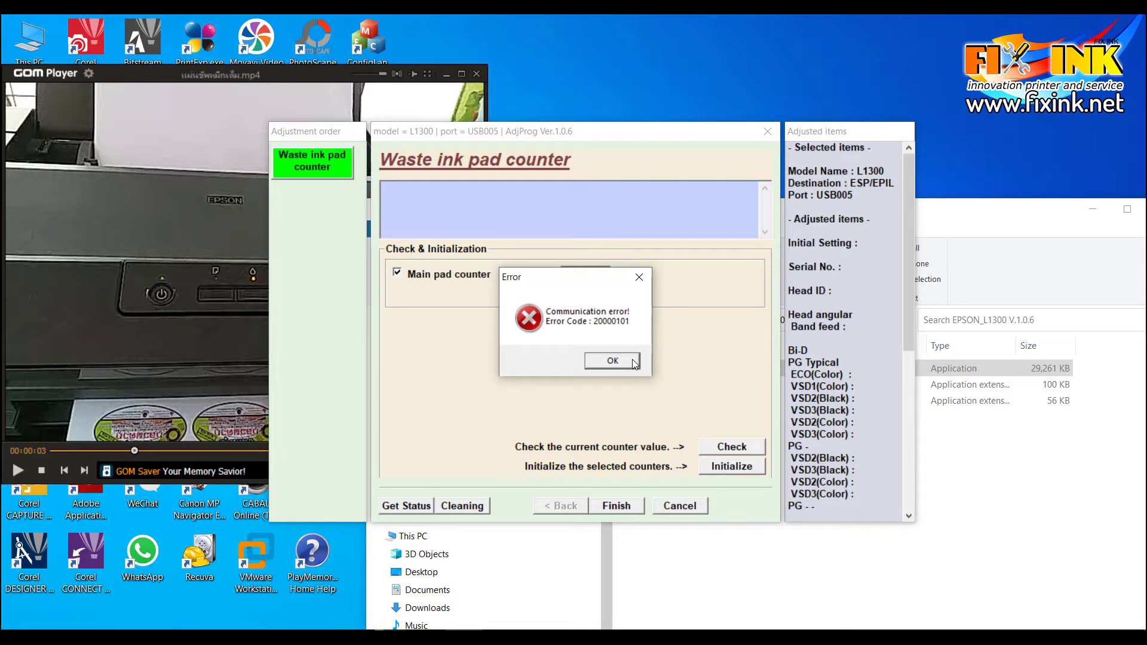
Inspect the print queue of EPSON L1800 Series (Copy 3) and its offline setting, then return to the Adjustment Program.
mouse_move(358, 637)
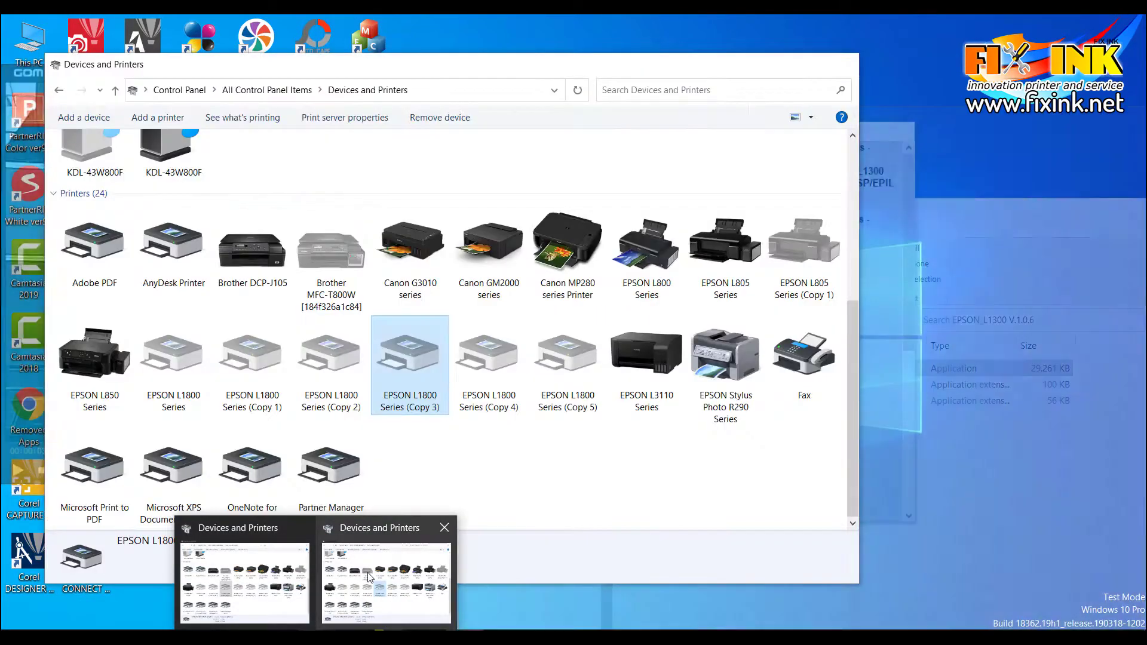
left_click(358, 595)
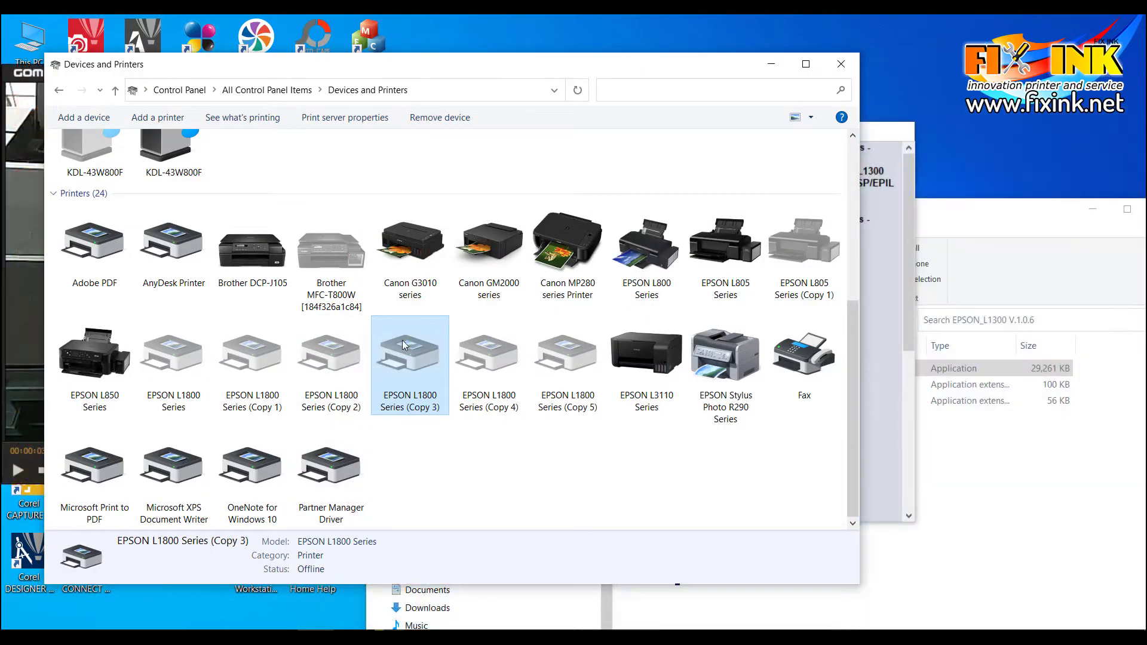
right_click(404, 345)
left_click(435, 353)
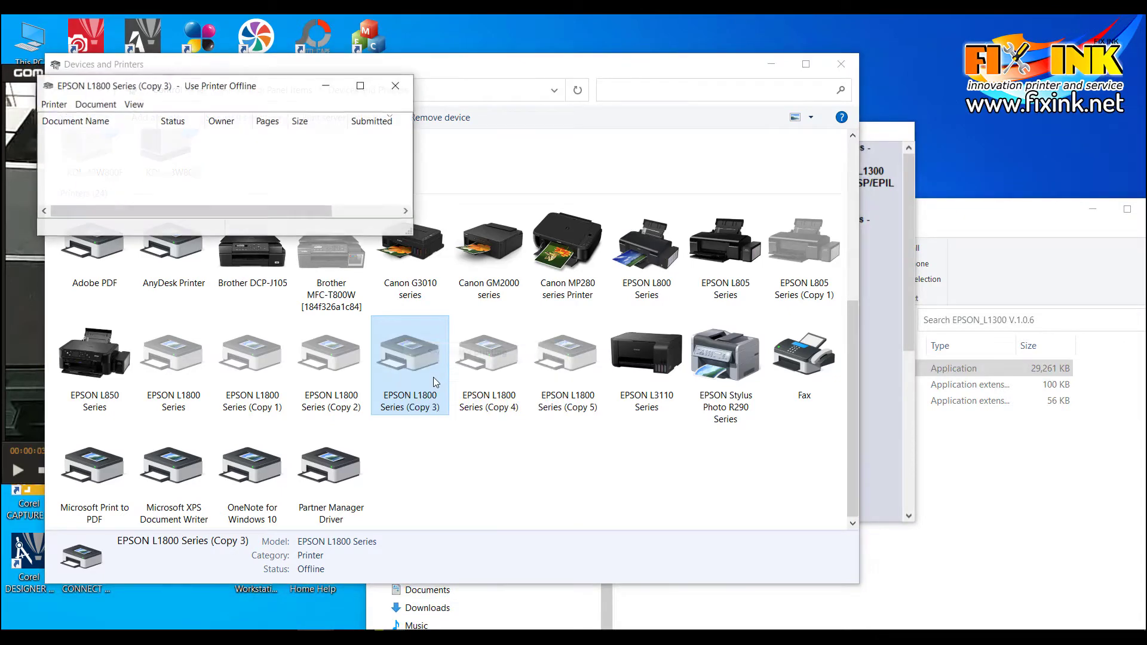
right_click(102, 145)
left_click(301, 161)
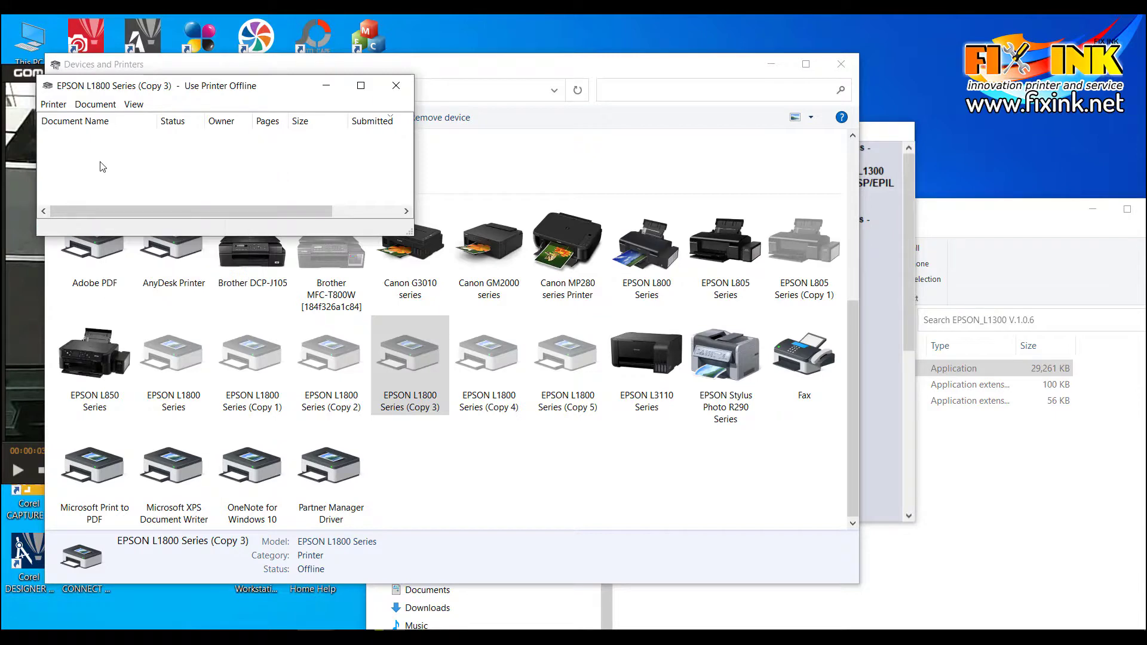
right_click(94, 148)
left_click(86, 150)
right_click(85, 150)
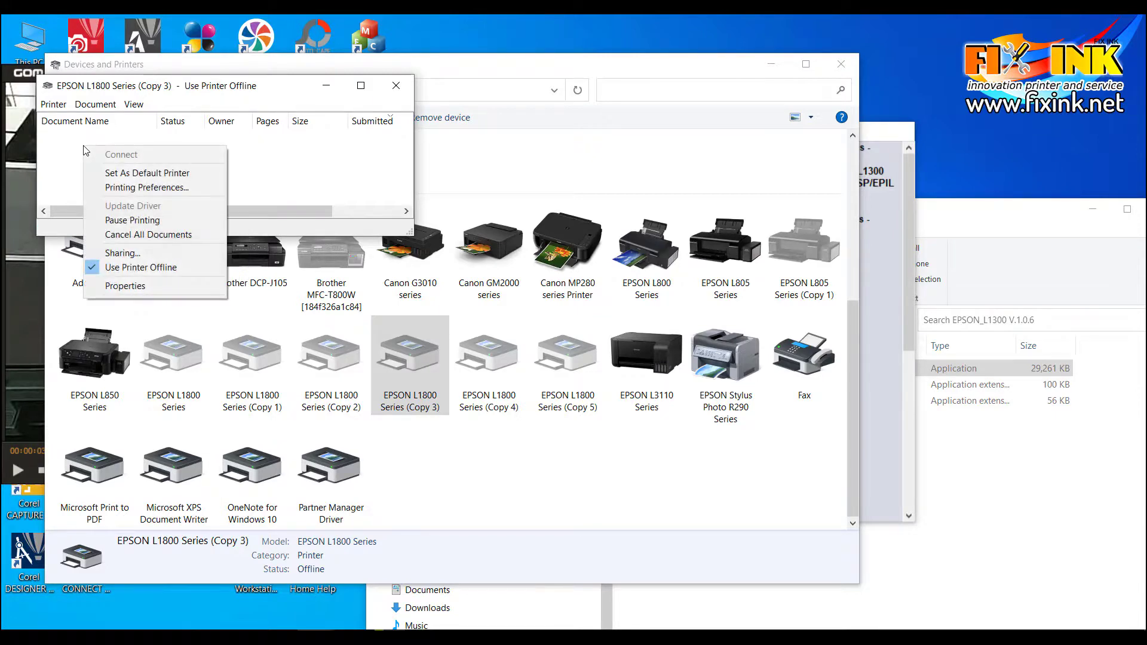
left_click(396, 88)
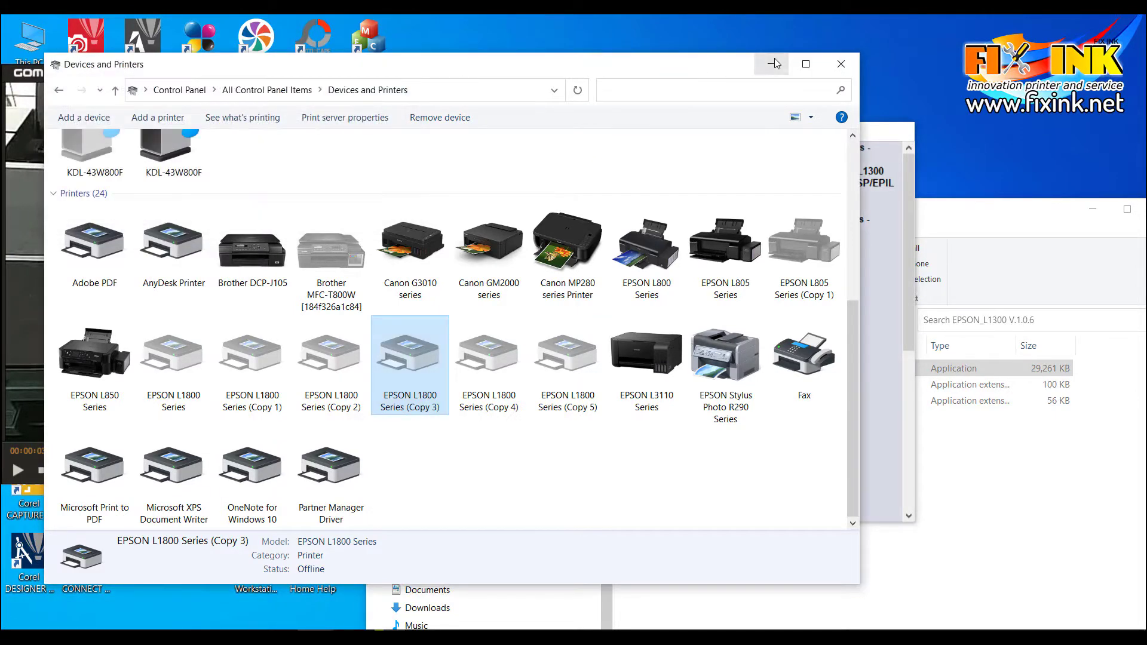
left_click(772, 63)
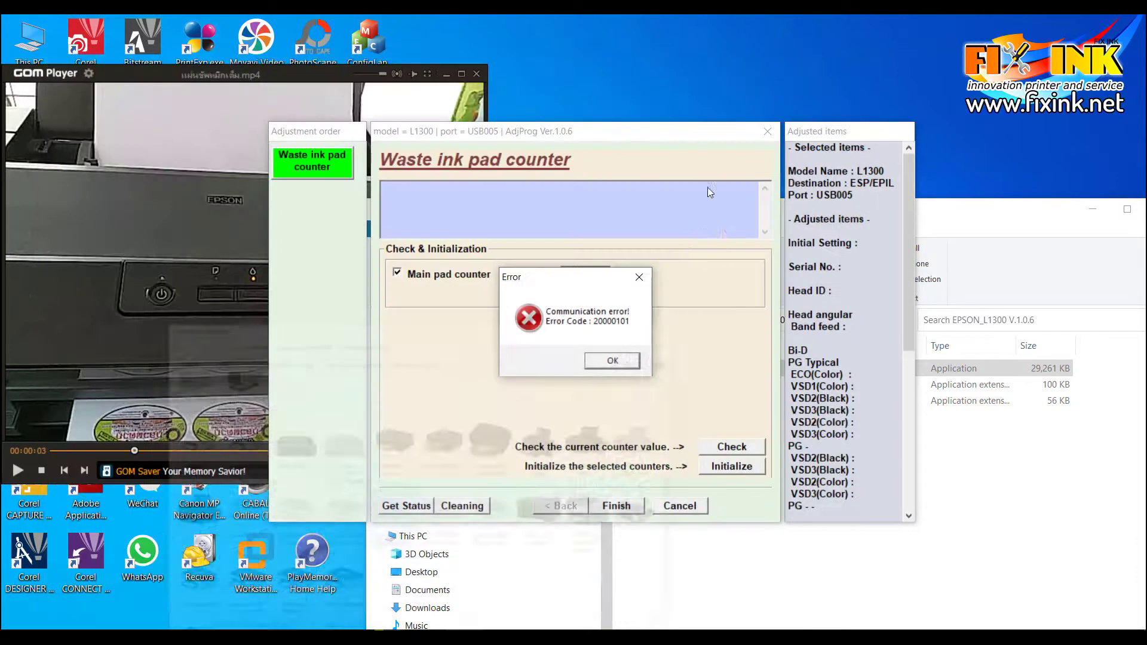
left_click(634, 361)
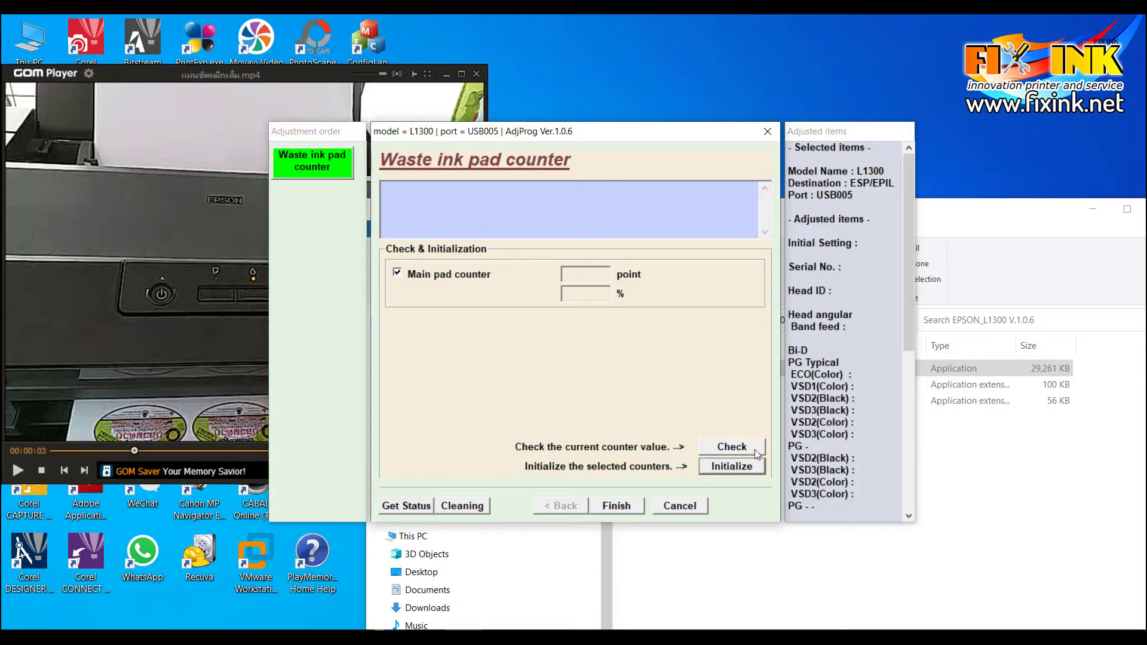
left_click(959, 476)
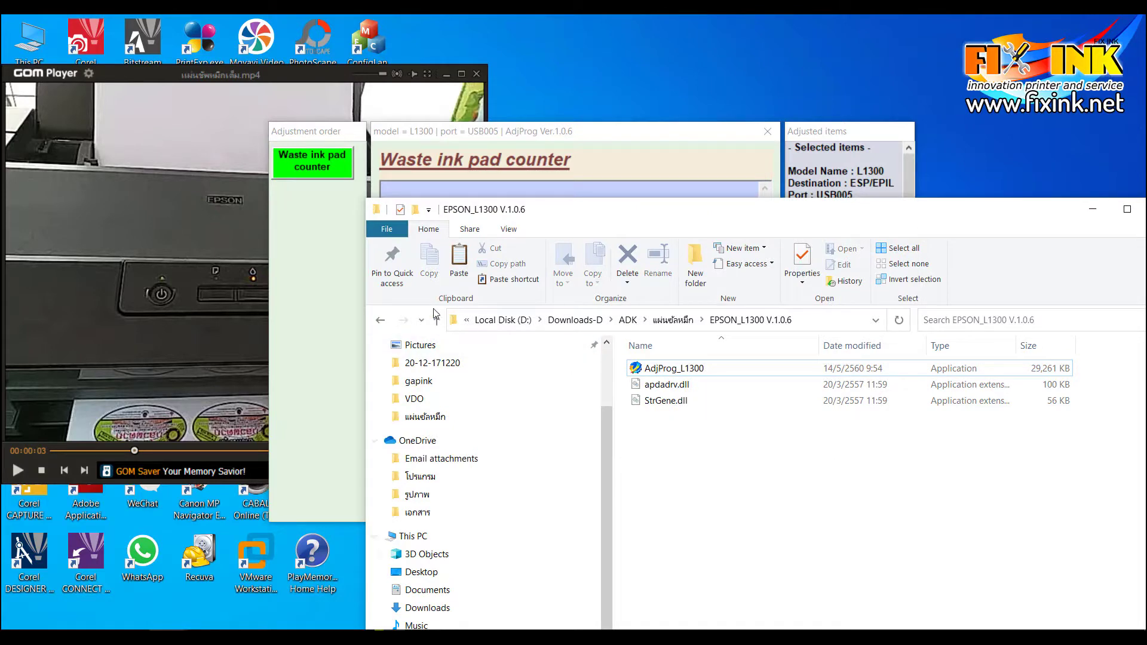
left_click(381, 321)
double_click(842, 418)
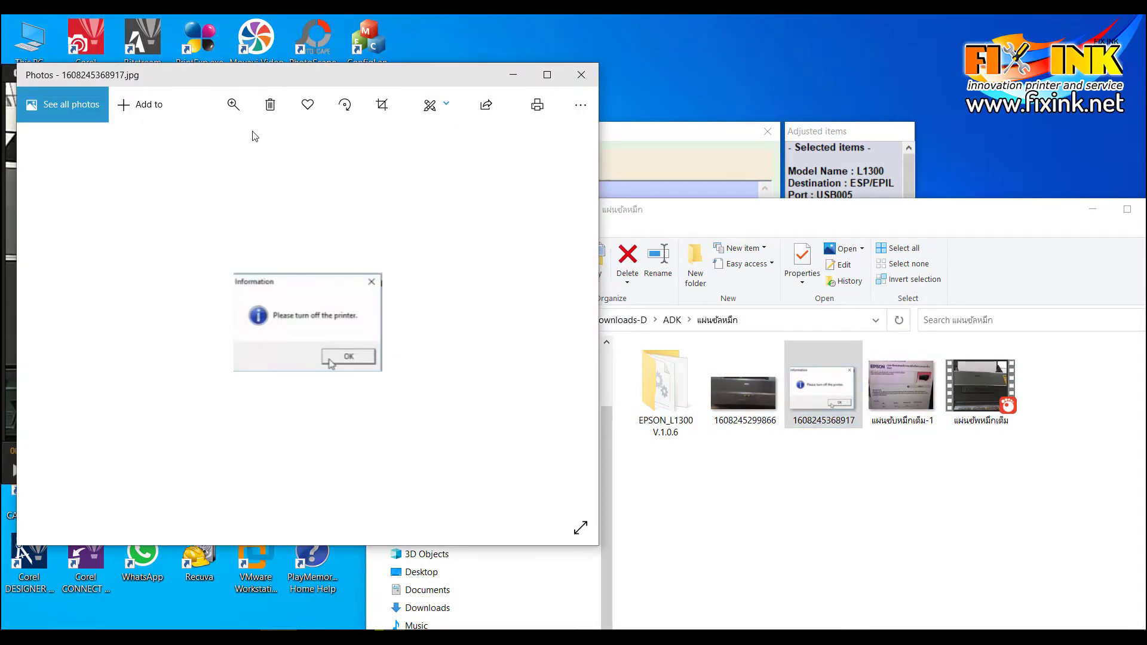
left_click(233, 104)
left_click_drag(163, 143, 204, 144)
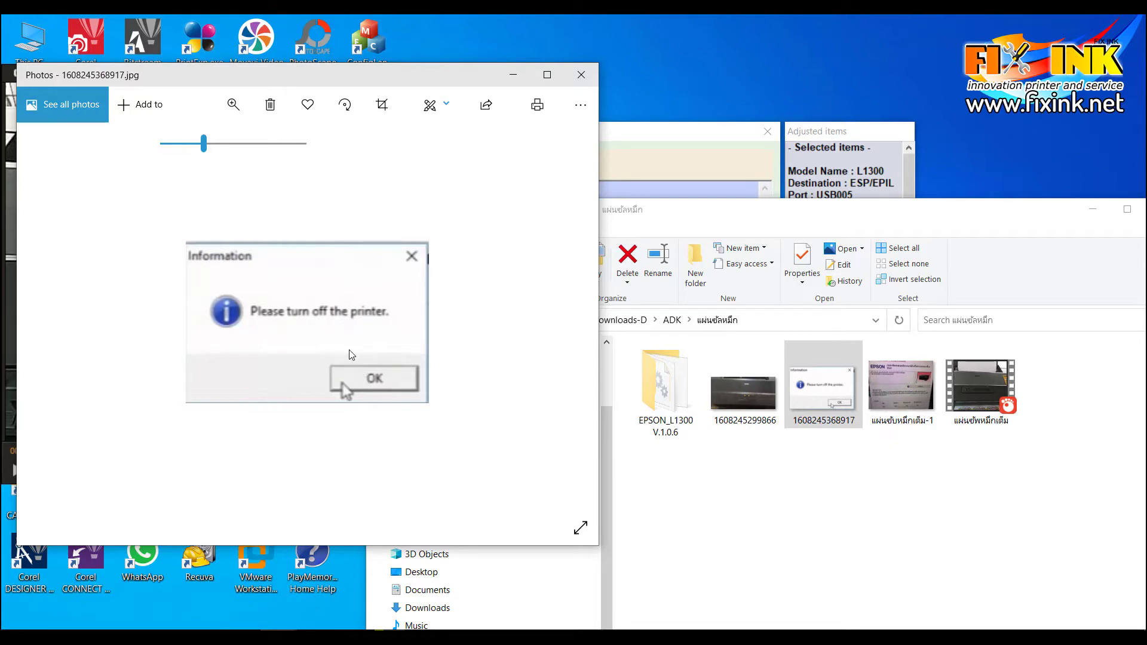
left_click(578, 78)
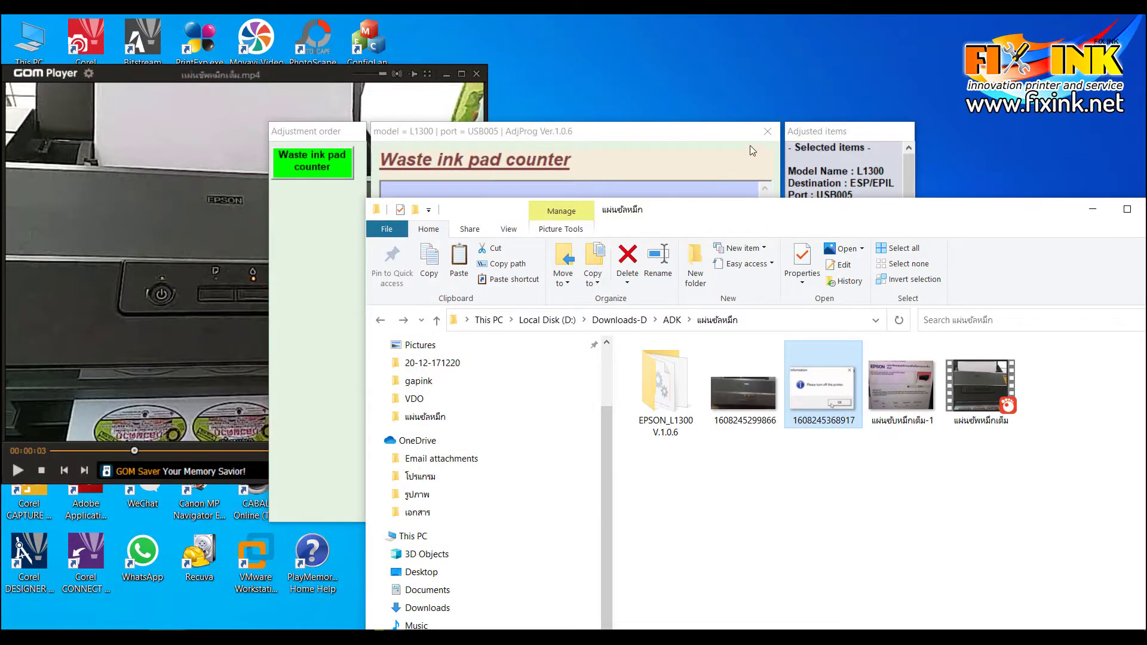
Close the Waste ink pad counter window and exit the Adjustment Program.
left_click(763, 136)
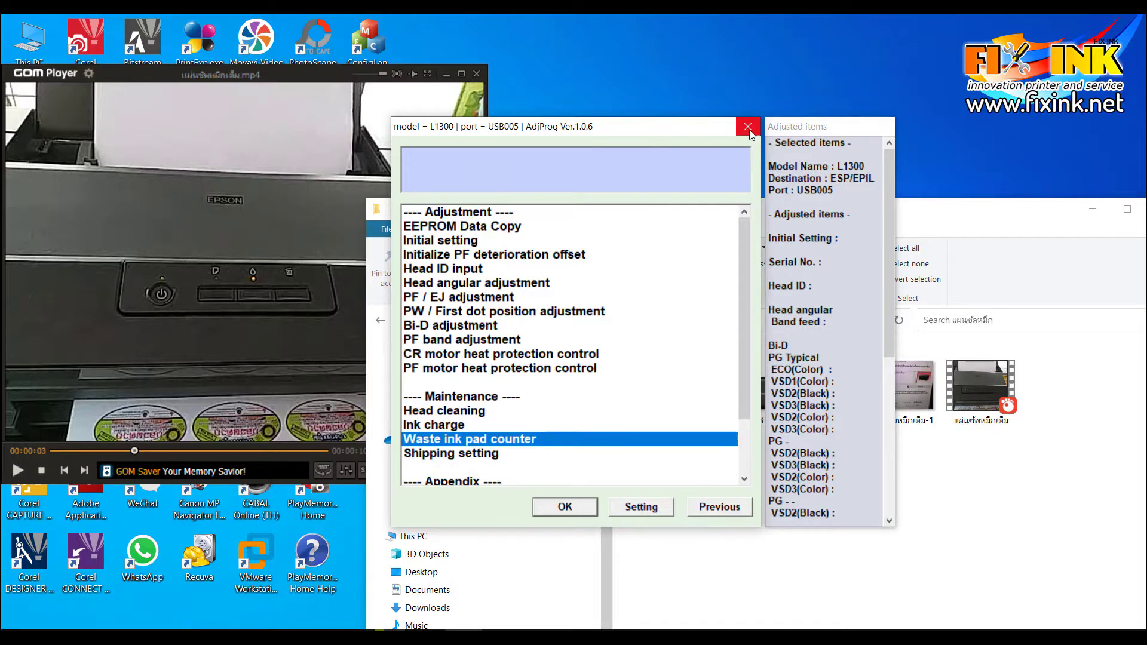
left_click(750, 130)
left_click(769, 153)
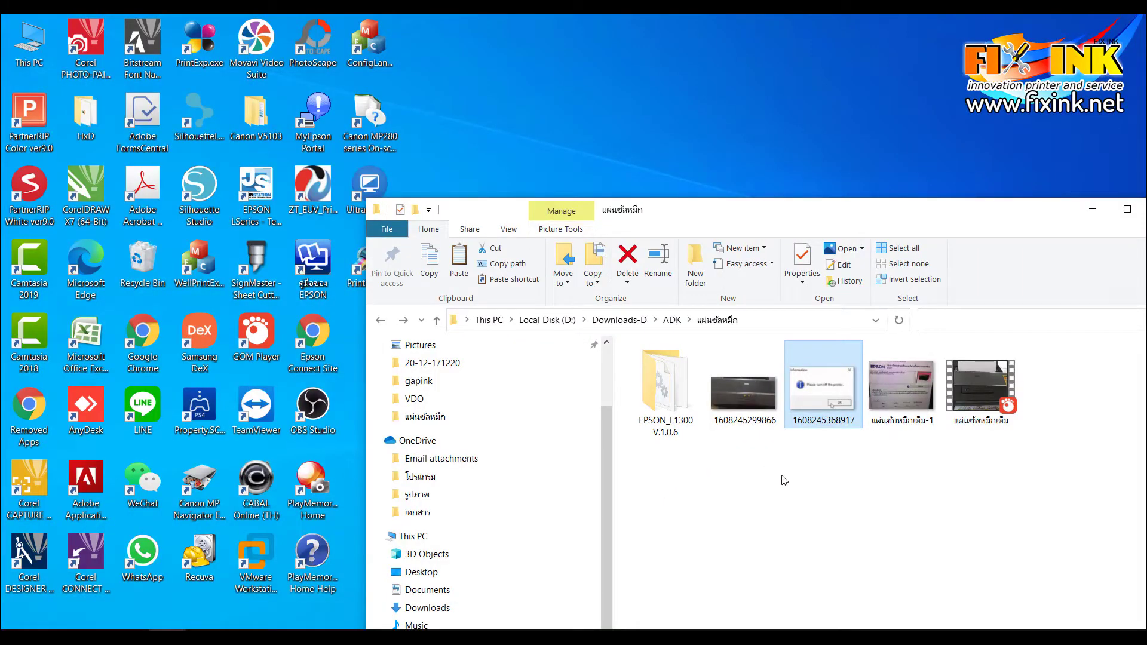
left_click(766, 412)
double_click(766, 413)
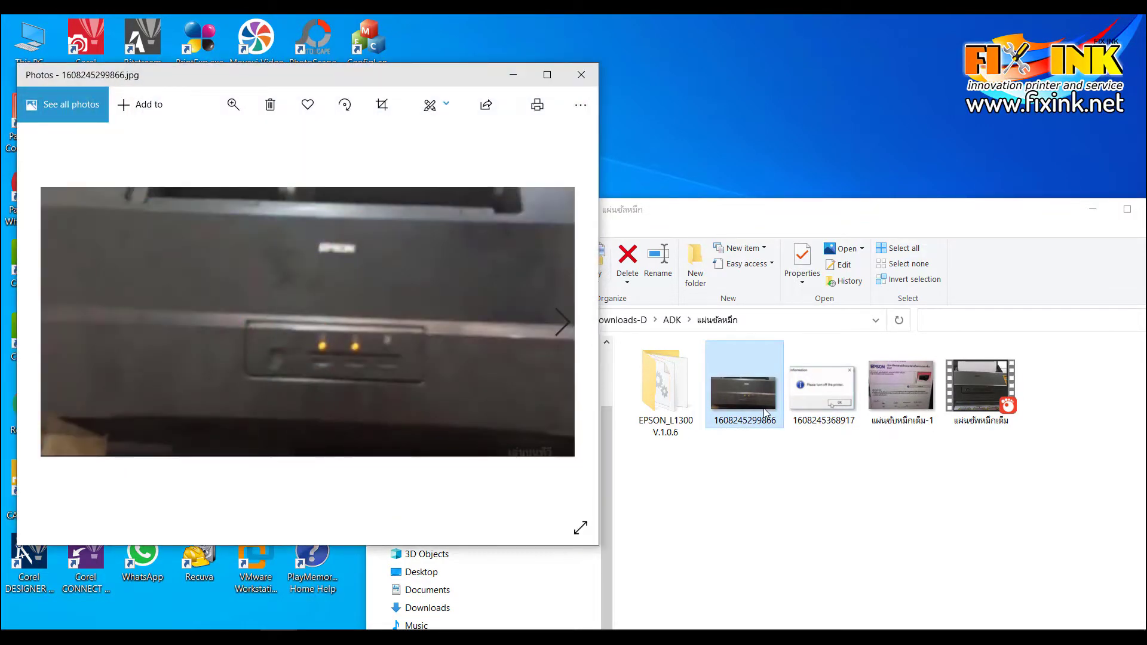